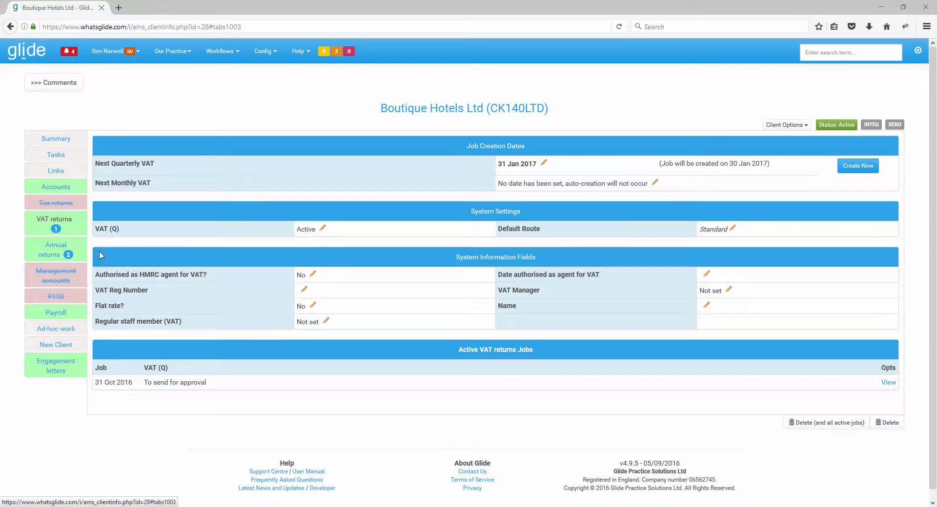
Open the active 31 Oct 2016 VAT returns job of Boutique Hotels Ltd and review its stages and job fields.
left_click(887, 384)
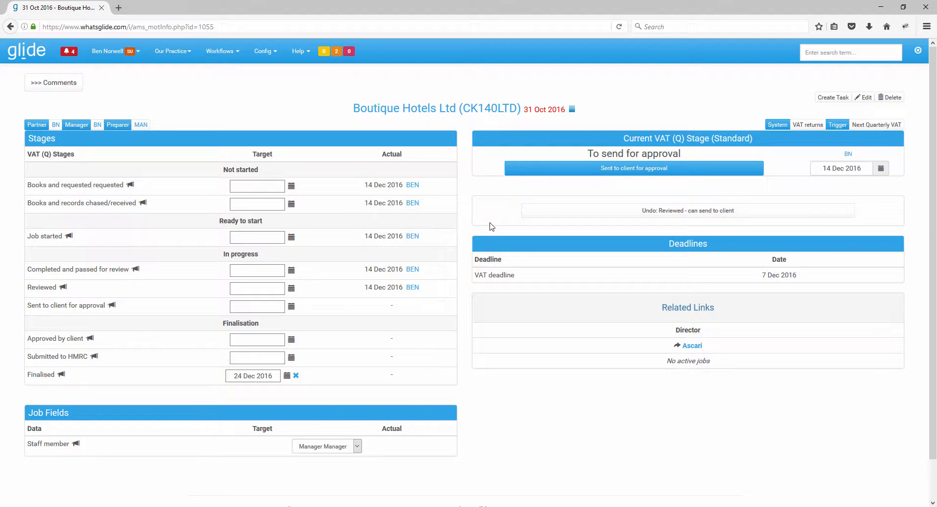
scroll(492, 226, "down", 2)
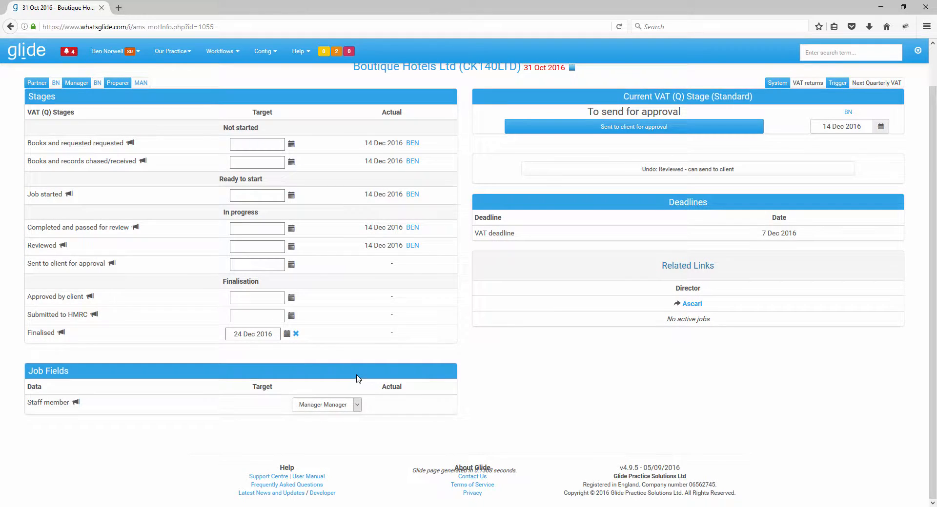
scroll(356, 382, "up", 2)
Open the VAT returns workflow system for editing and show its workflow elements.
left_click(267, 54)
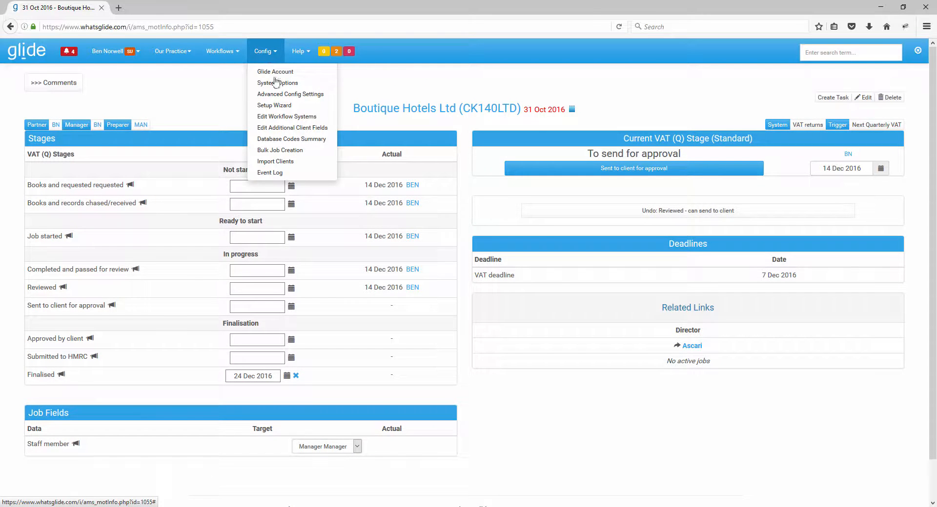
left_click(287, 117)
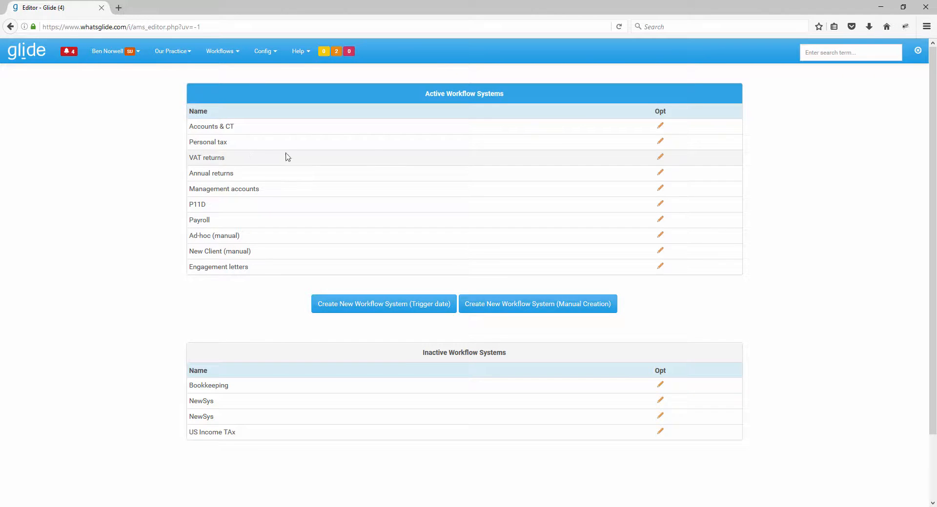
left_click(662, 159)
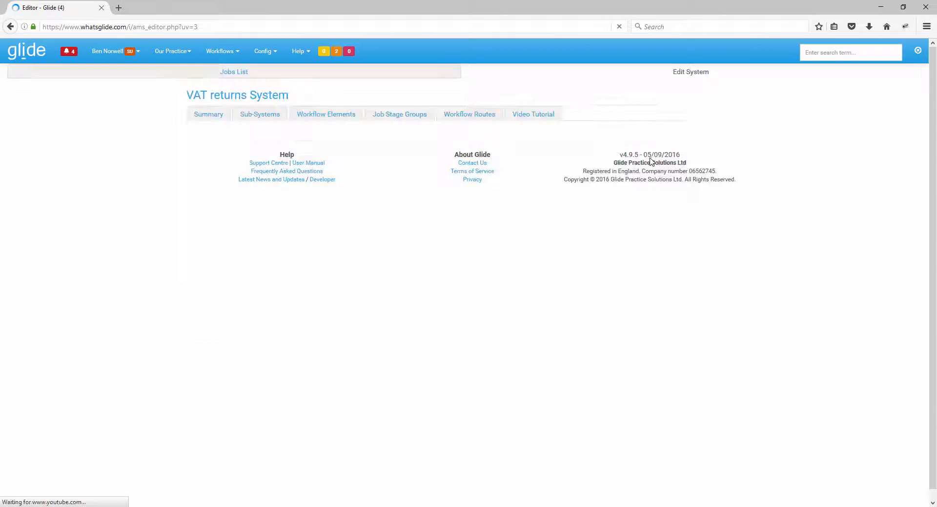
left_click(331, 116)
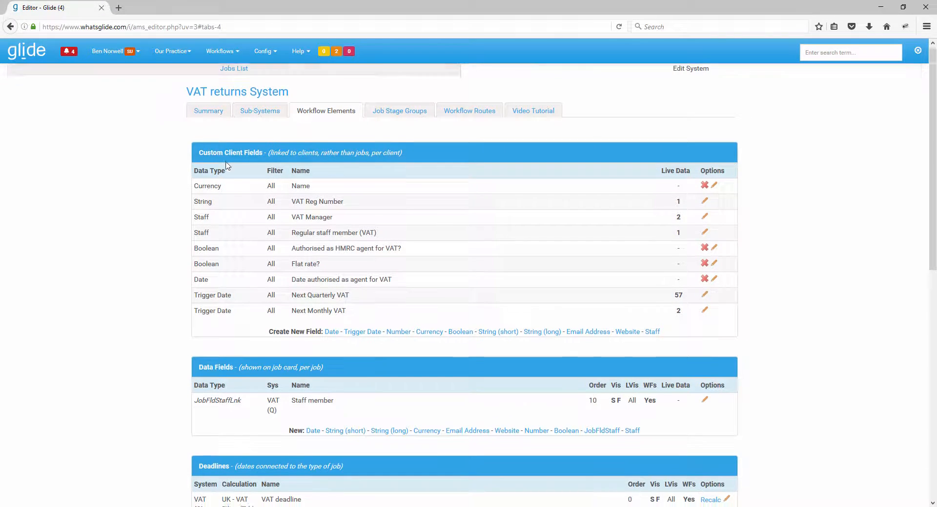
Create a Boolean data field for the job card, named "Copy to client?", with VAT (Q) as its discipline.
scroll(218, 292, "down", 2)
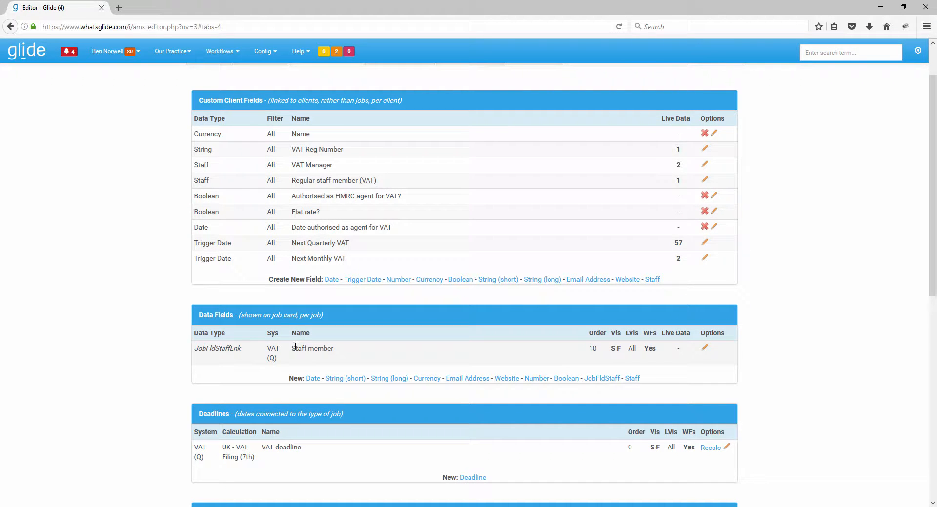
scroll(295, 348, "down", 2)
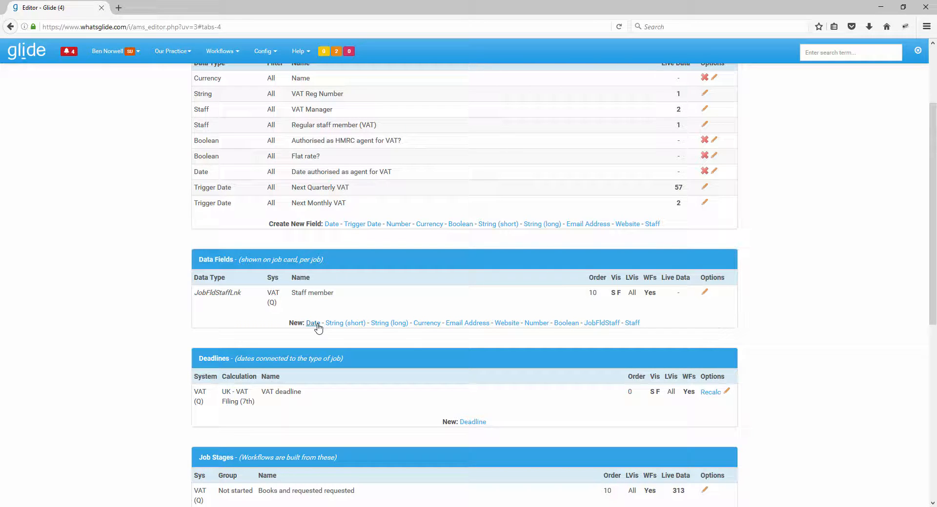
left_click(566, 323)
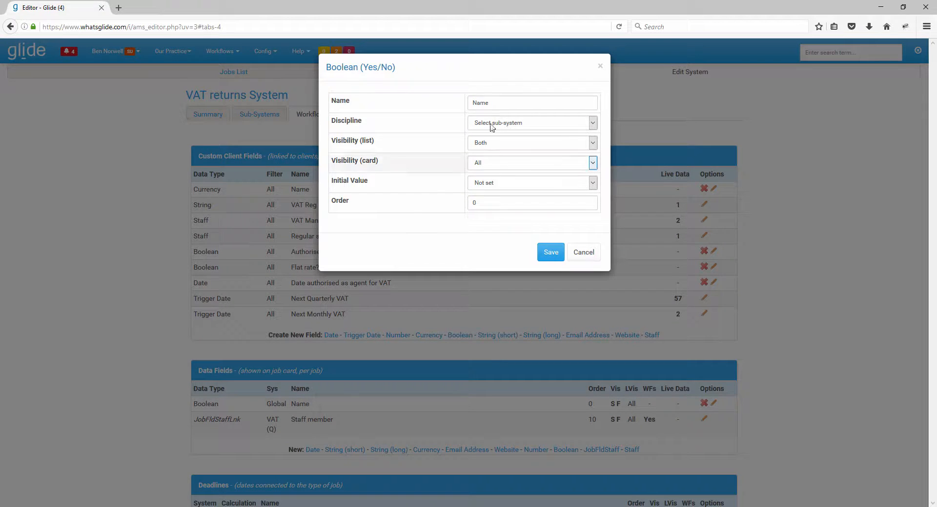
left_click_drag(499, 103, 454, 101)
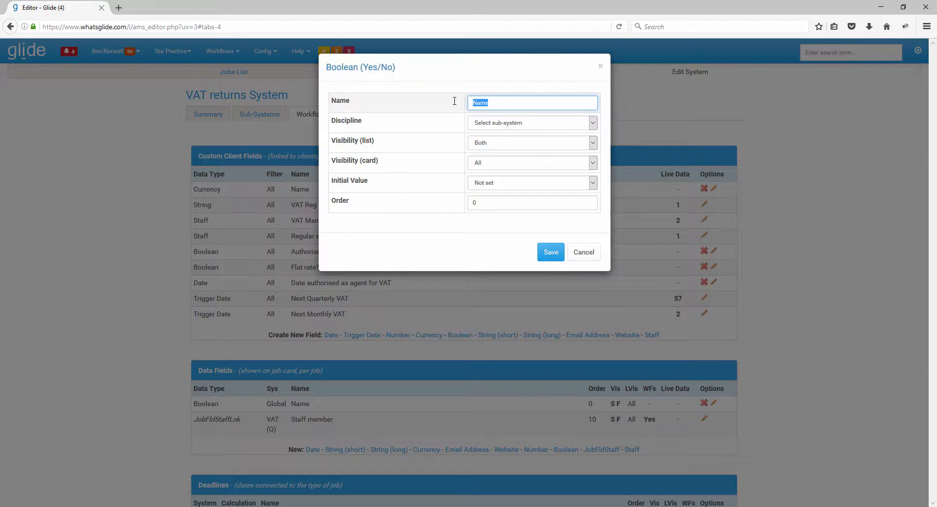
type("Copy to client?")
left_click(484, 123)
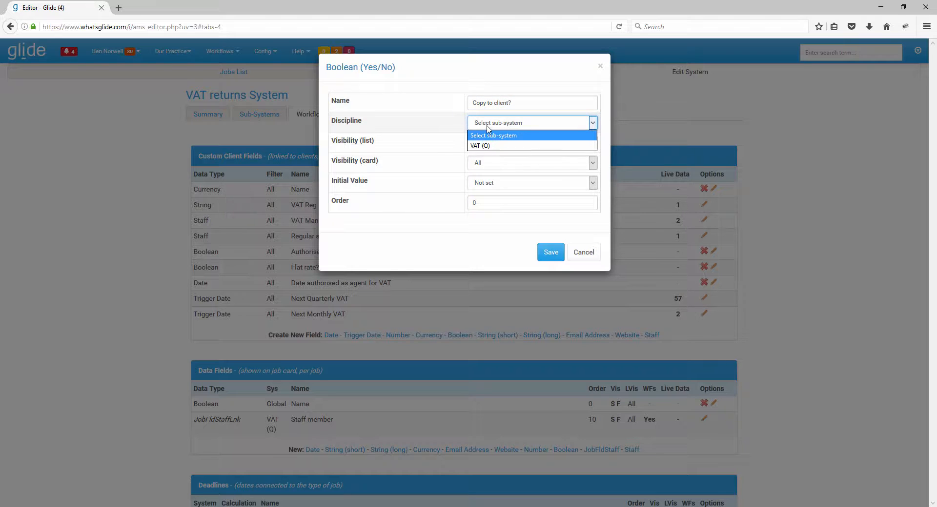
left_click(485, 145)
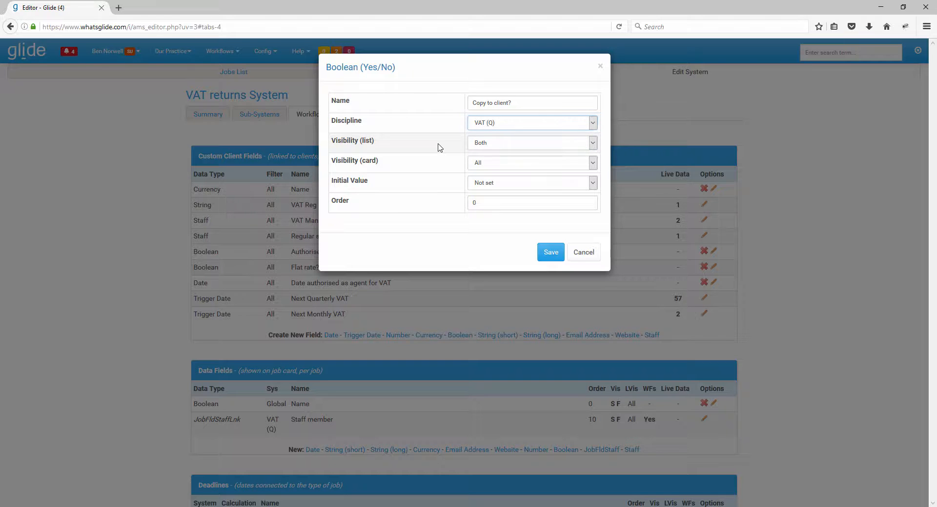
Review the available list visibility, card visibility and initial value options for the new Boolean field.
left_click(495, 144)
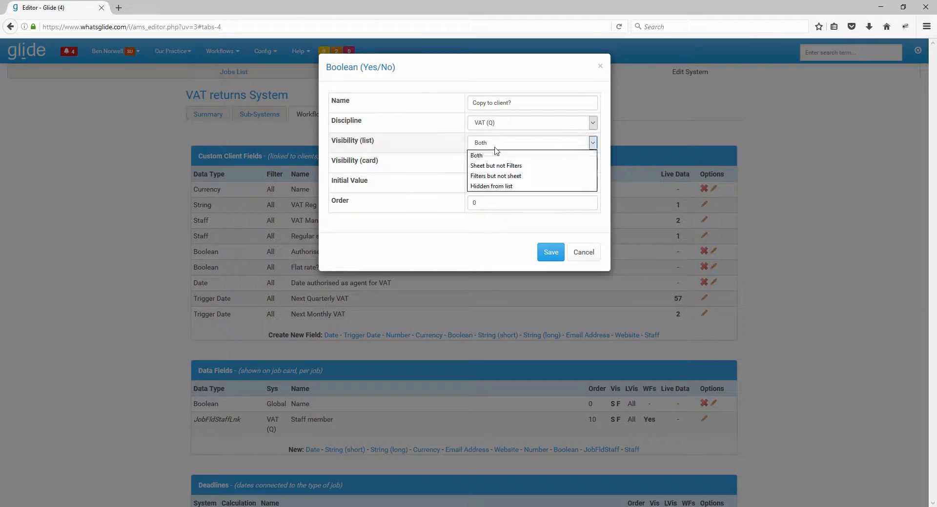
left_click(447, 145)
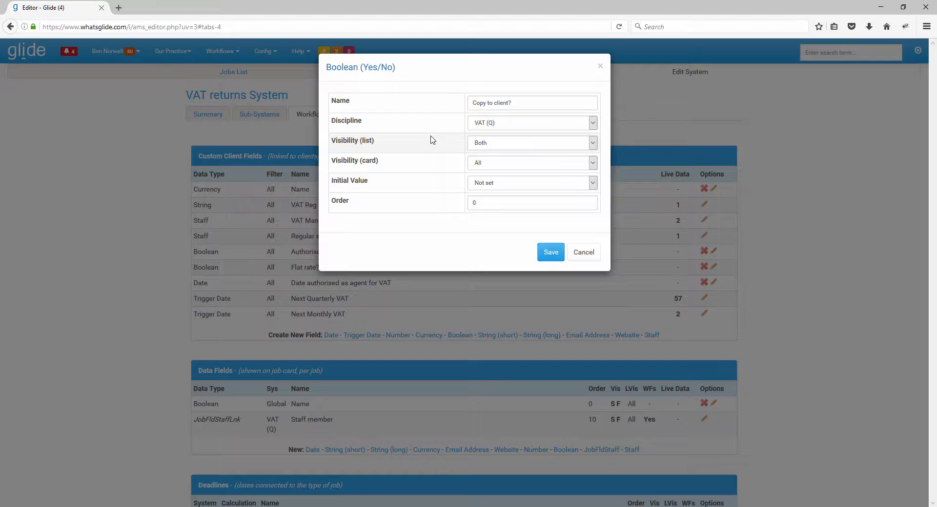
left_click(478, 166)
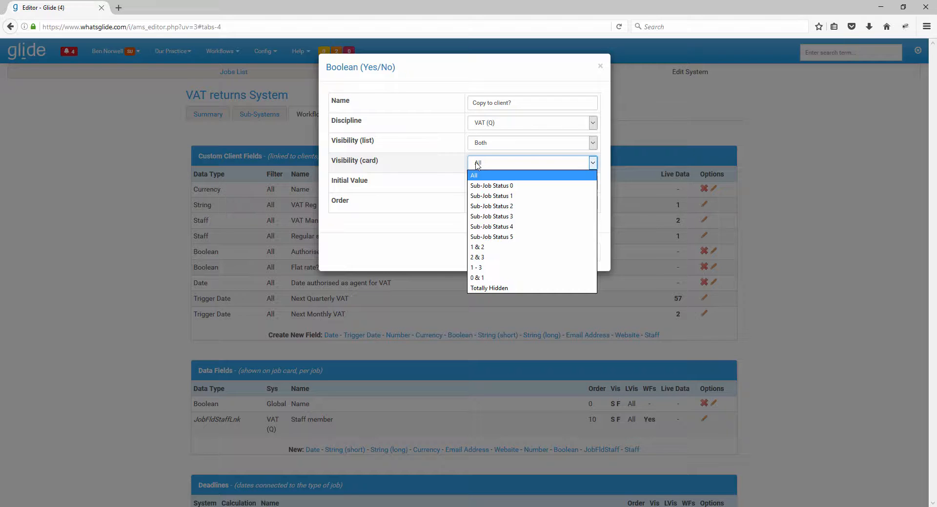
left_click(455, 161)
left_click(484, 185)
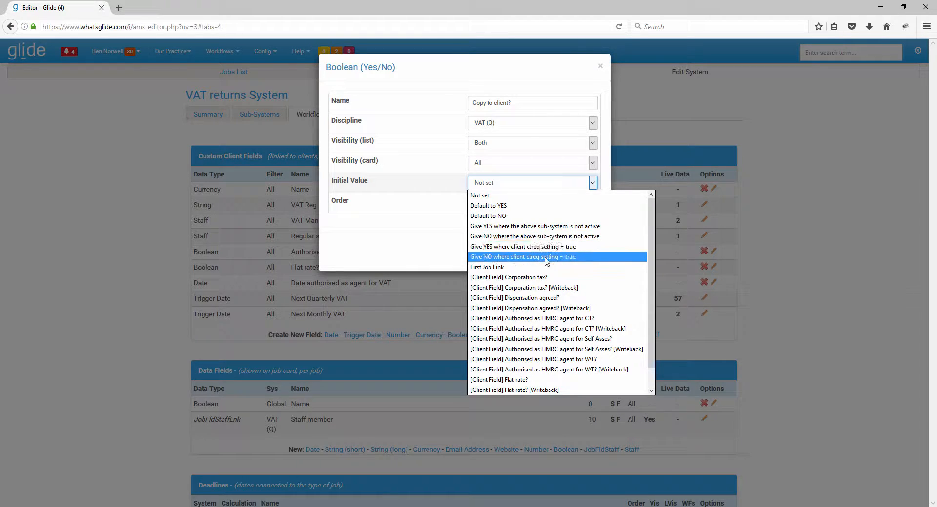
scroll(555, 274, "down", 1)
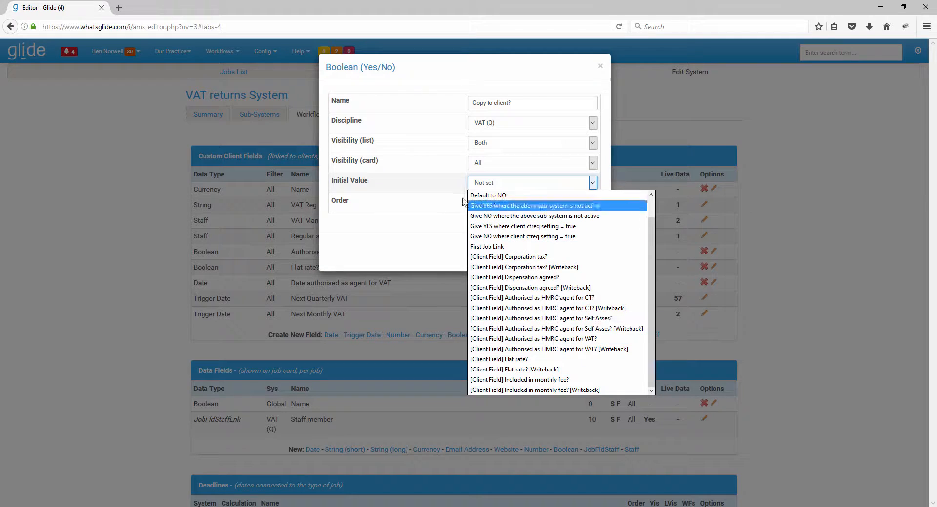
left_click(429, 194)
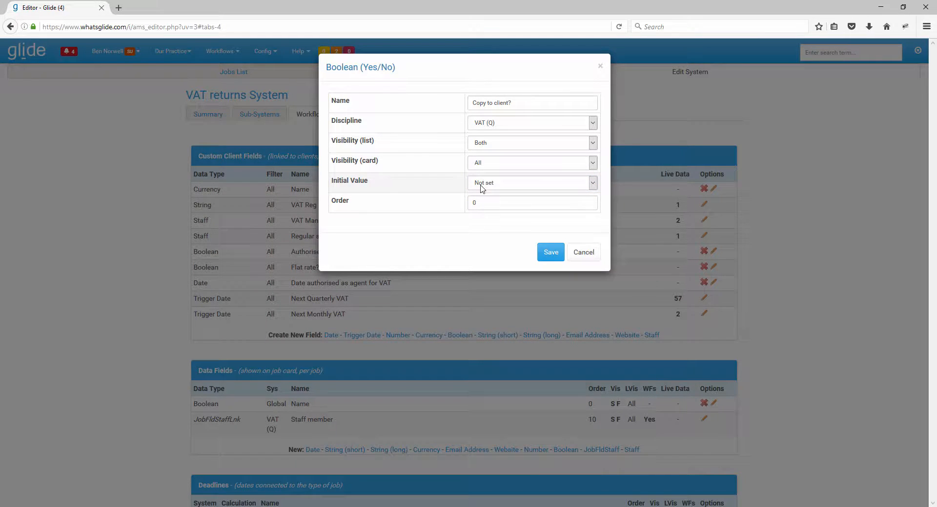
Set the Boolean field's order to 20 and save the field.
left_click(479, 203)
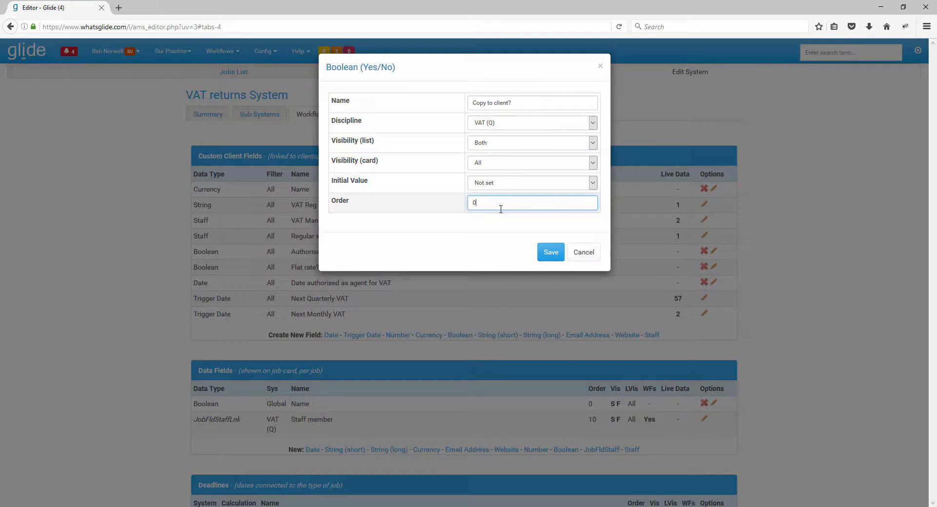
type("20")
left_click(551, 253)
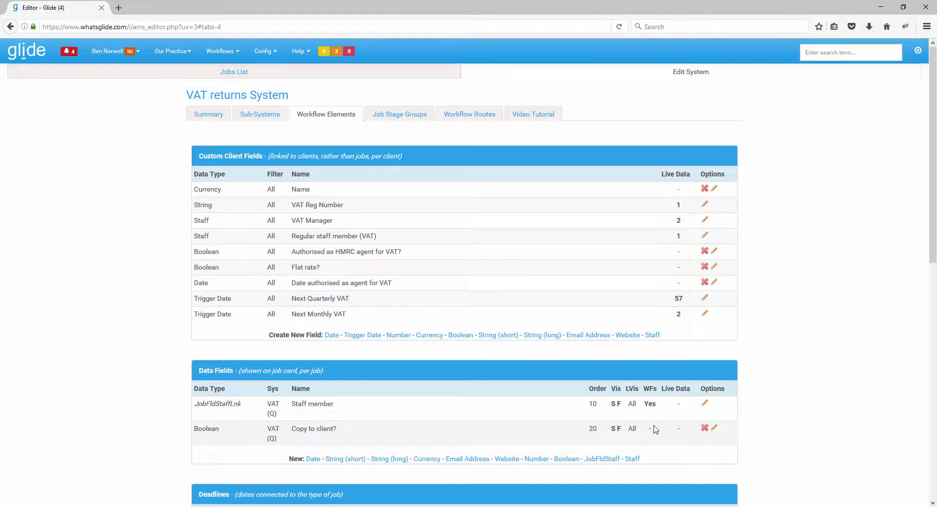
Add the "Copy to client? (Boolean)" data field to the Standard workflow route of the VAT (Q) sub-system and save it.
left_click(478, 117)
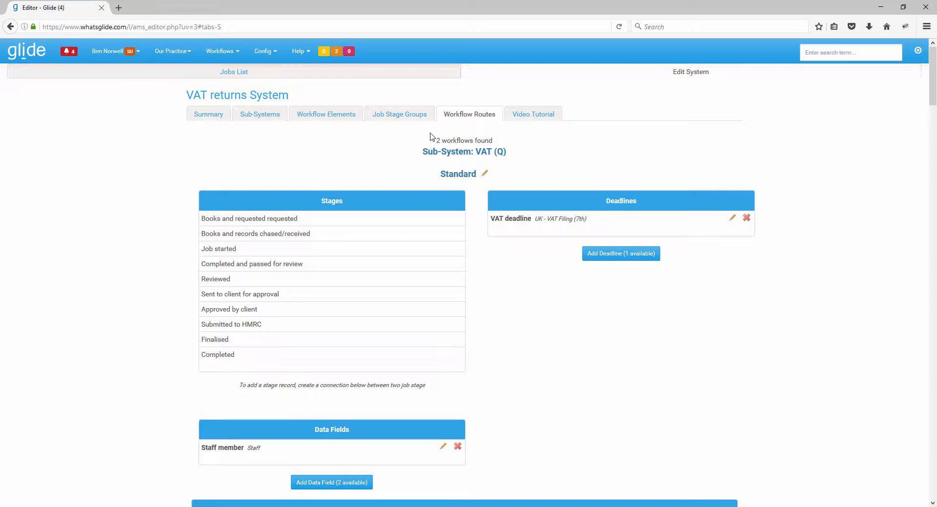
scroll(169, 202, "down", 3)
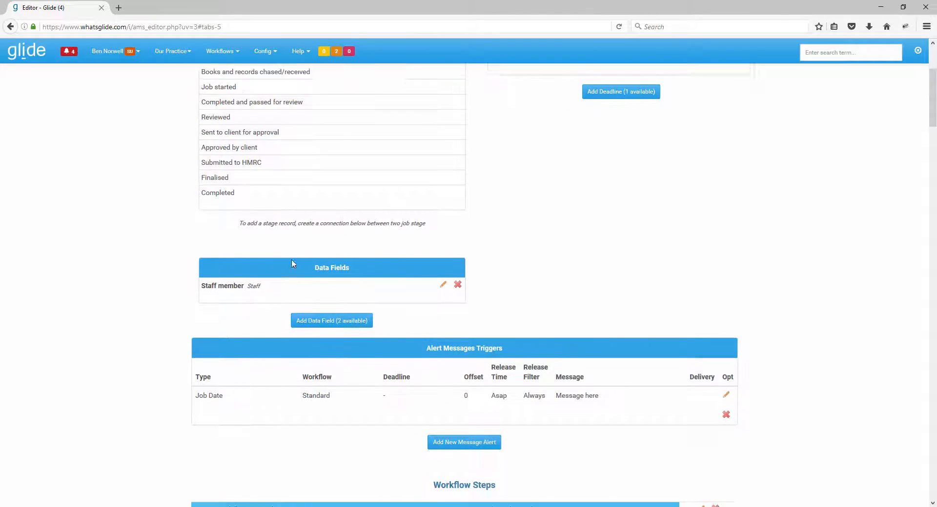
left_click(324, 317)
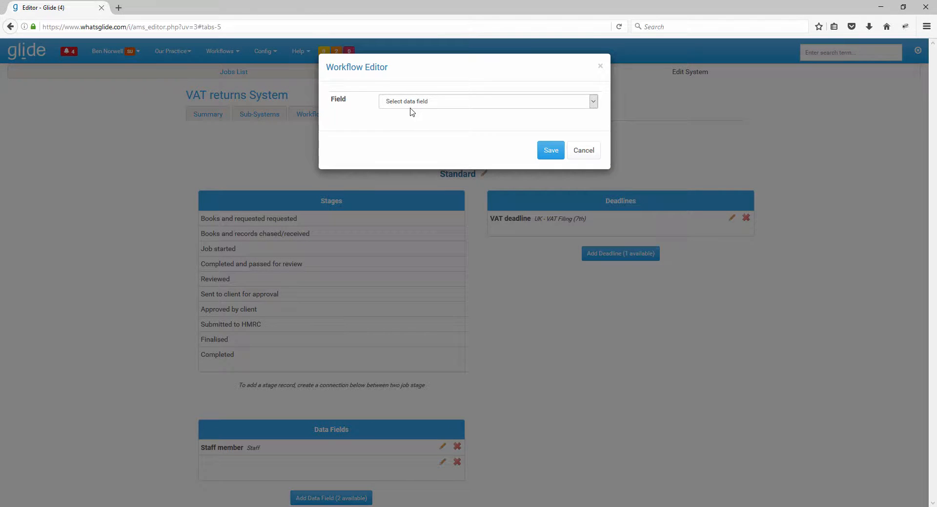
left_click(411, 103)
left_click(424, 138)
key("Down")
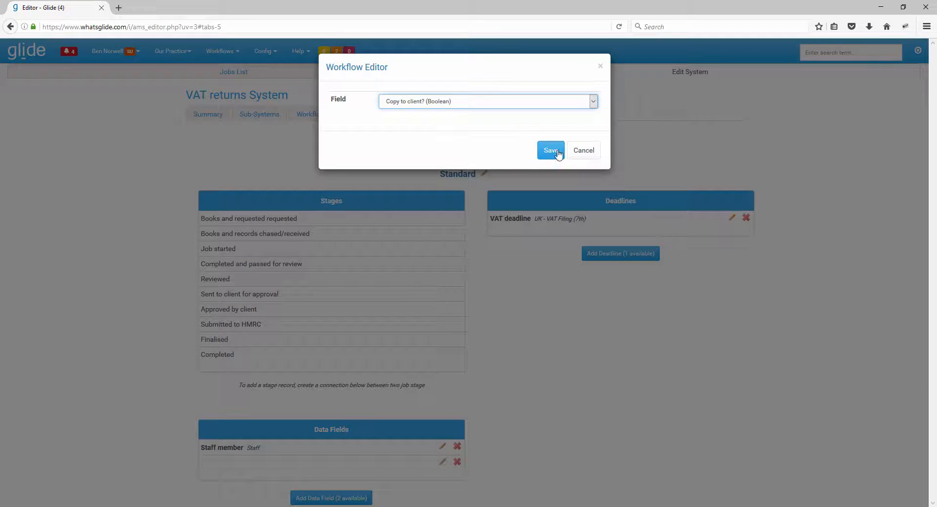
left_click(551, 150)
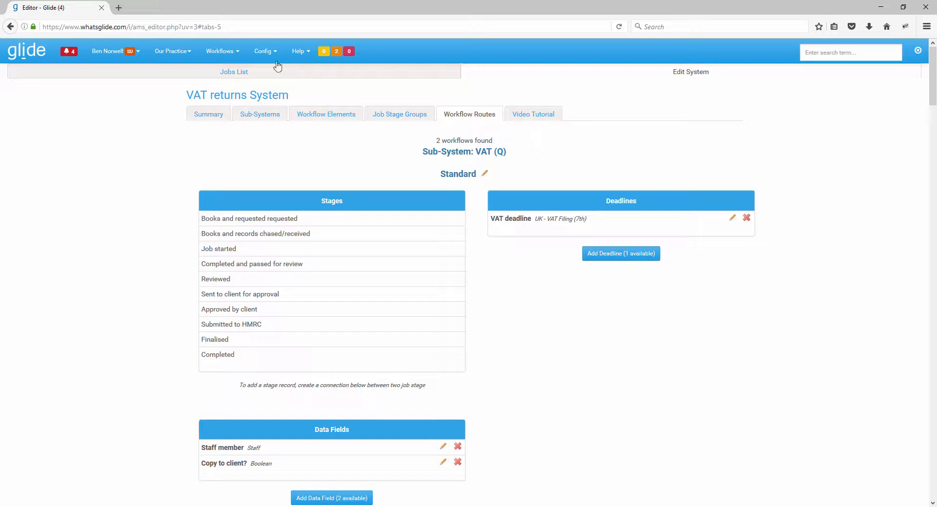
Return to the Boutique Hotels Ltd VAT job card dated 31 Oct 2016.
left_click(10, 27)
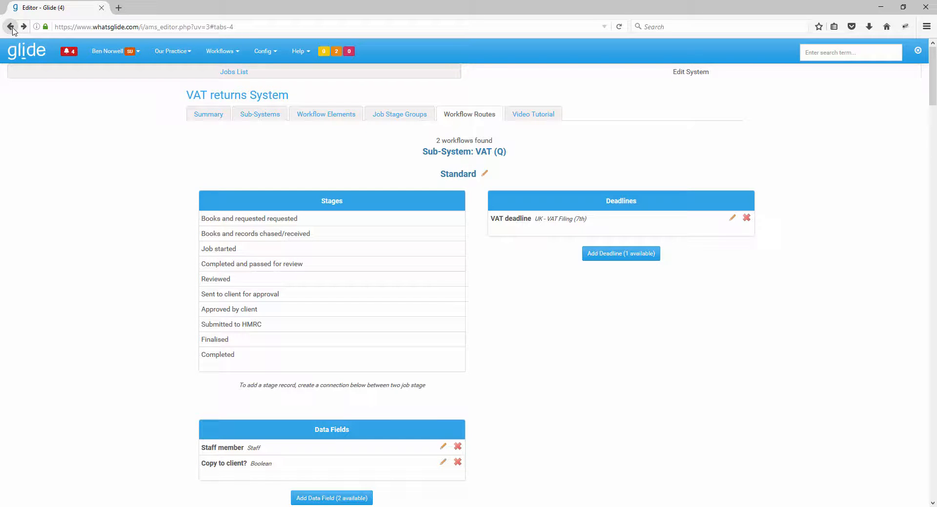
left_click(11, 27)
left_click(10, 27)
left_click(10, 27)
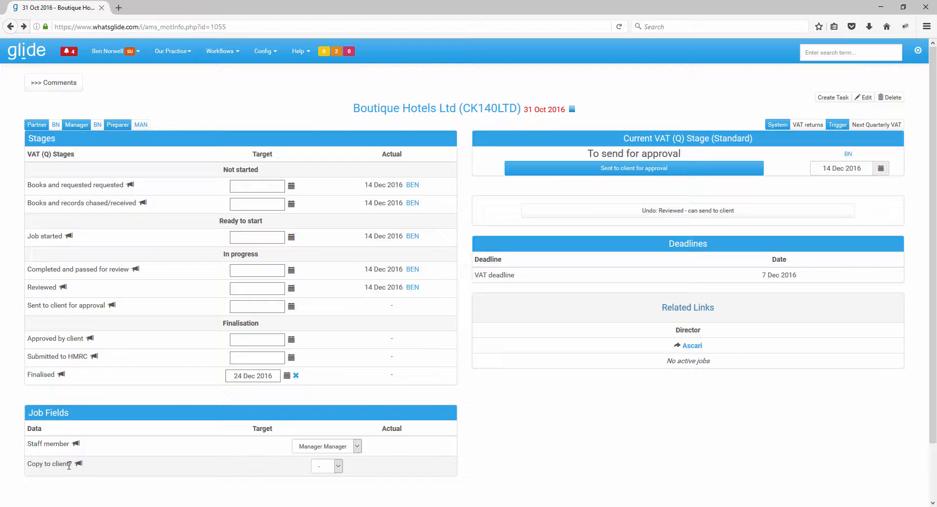
Set the "Copy to client?" job field to No, then change it to Yes.
scroll(193, 459, "down", 3)
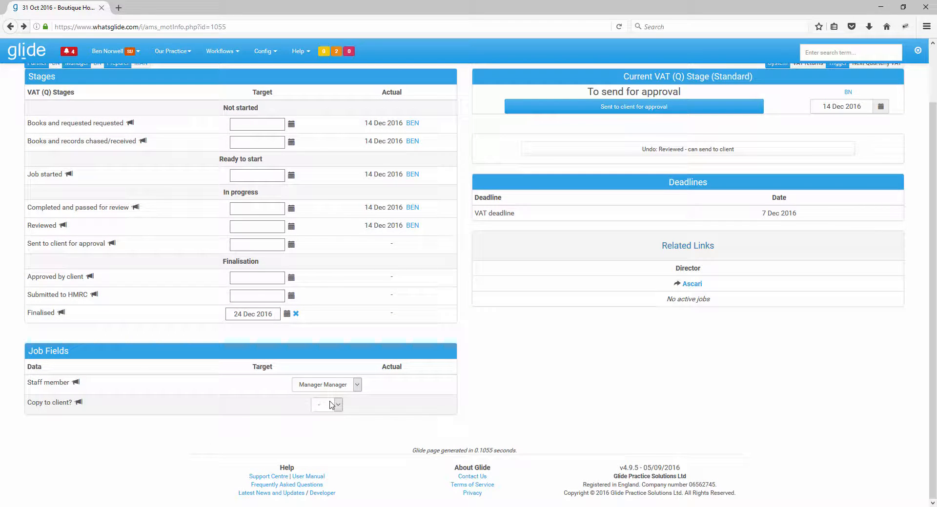
left_click(331, 404)
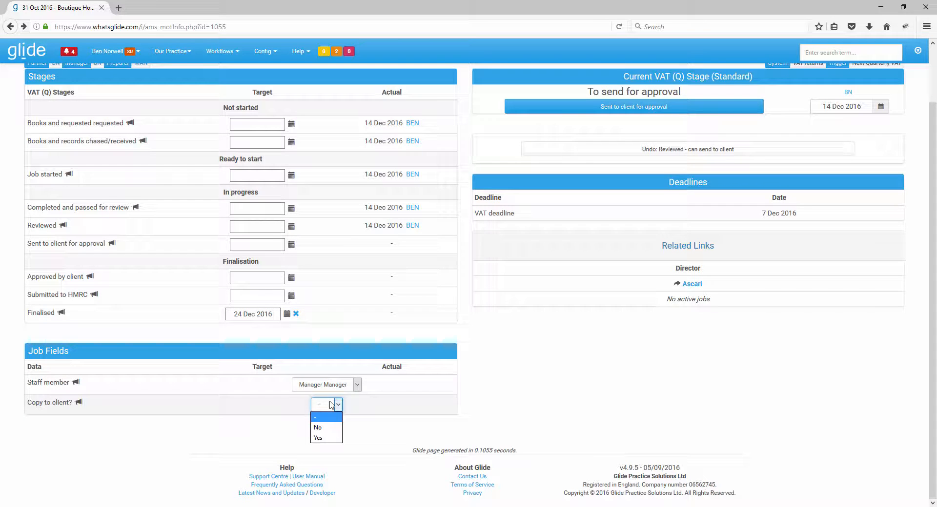
left_click(336, 427)
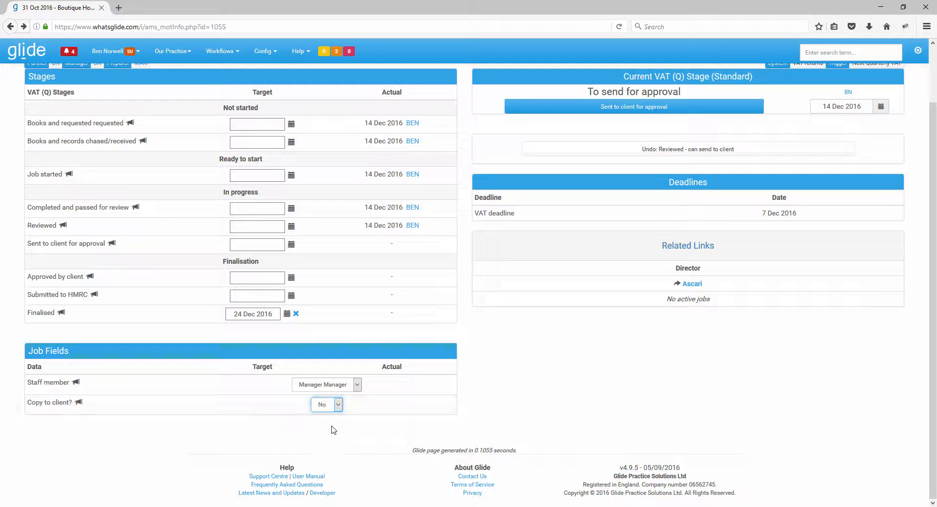
left_click(322, 406)
left_click(320, 427)
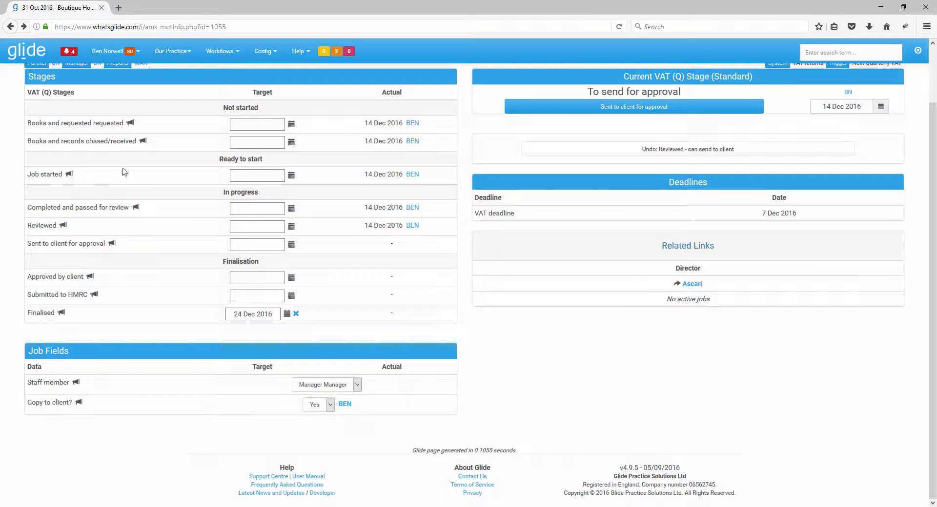
Add the comment "by post" to the "Copy to client?" job field.
left_click(78, 403)
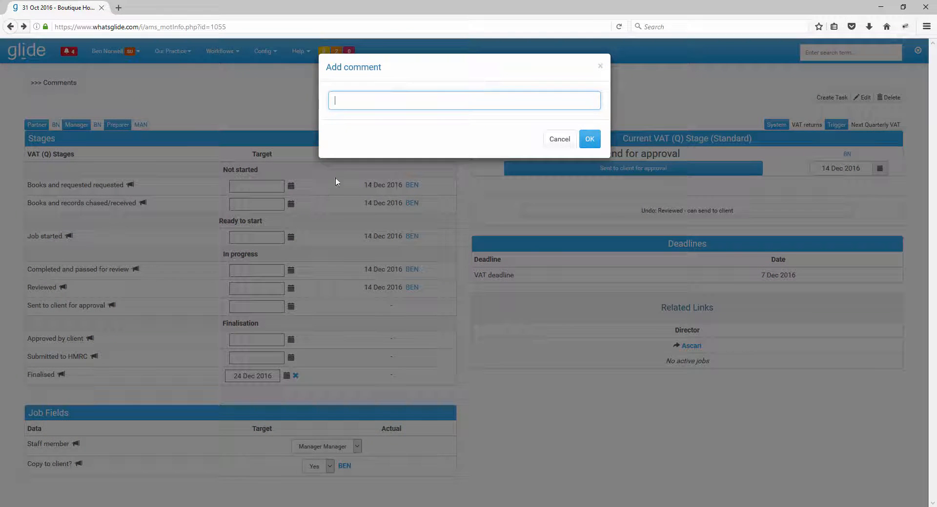
type("by post")
left_click(590, 139)
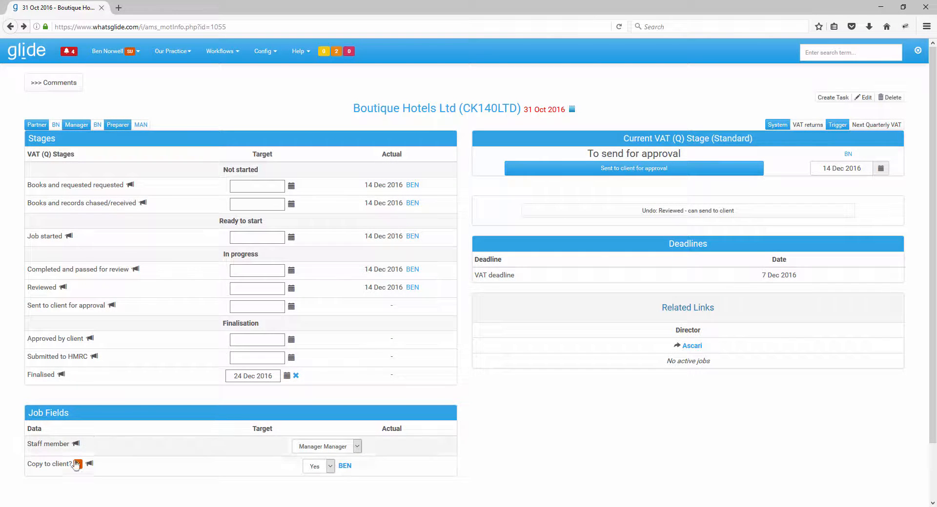